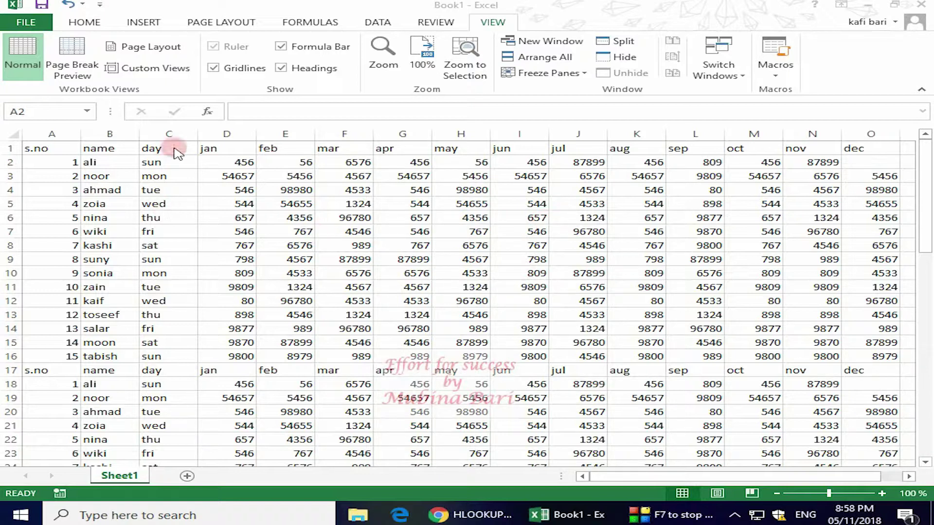
Step: Show the worksheet in Page Break Preview and examine how its rows and columns are divided into pages
{"action": "left_click", "coordinate": [77, 51]}
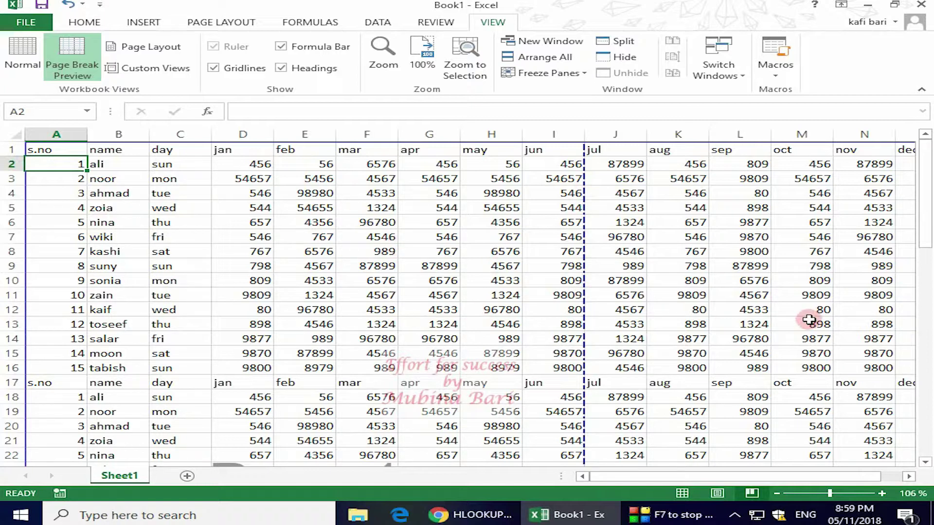
{"action": "left_click_drag", "start_coordinate": [928, 238], "coordinate": [927, 280]}
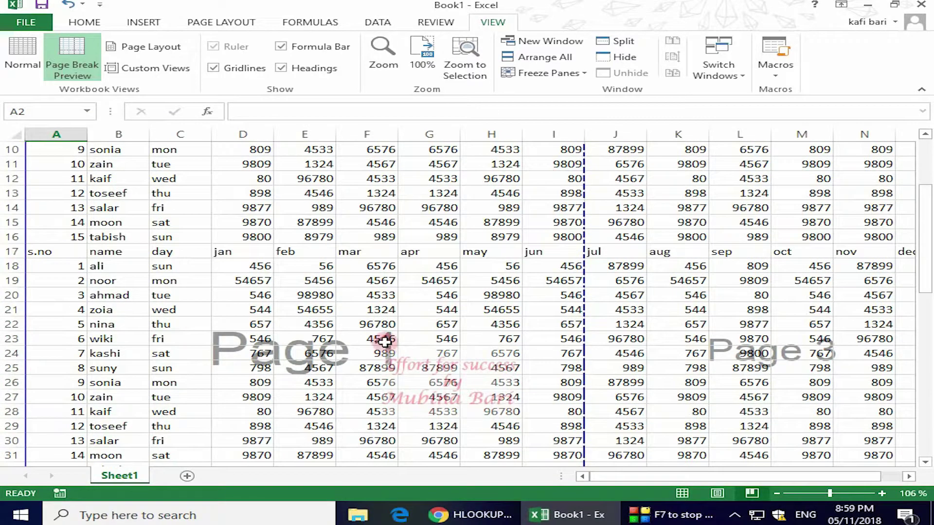
{"action": "scroll", "coordinate": [876, 236], "scroll_direction": "down", "scroll_amount": 11}
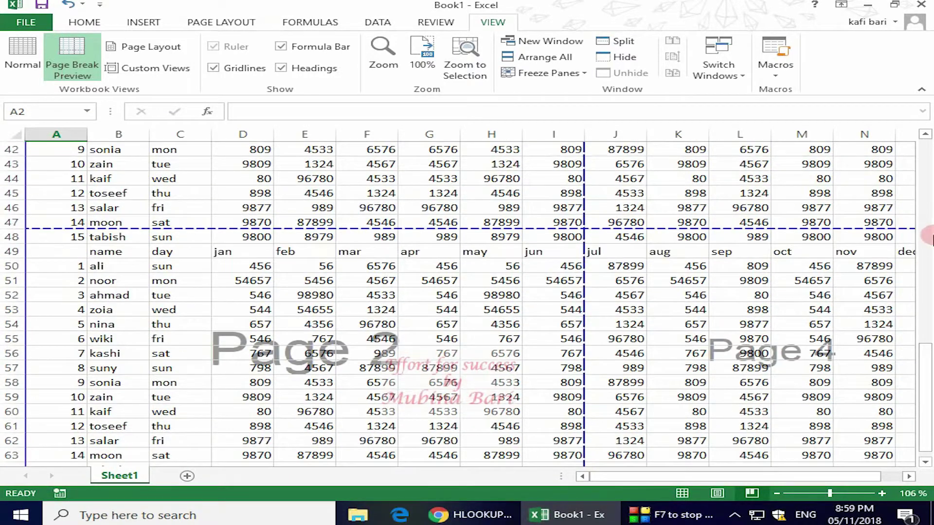
{"action": "left_click_drag", "start_coordinate": [921, 365], "coordinate": [925, 384]}
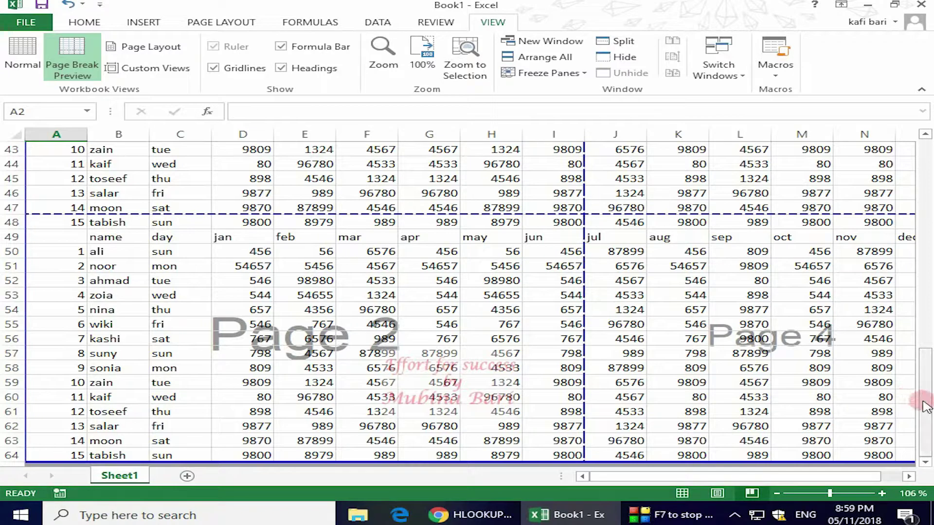
{"action": "left_click_drag", "start_coordinate": [925, 402], "coordinate": [911, 285]}
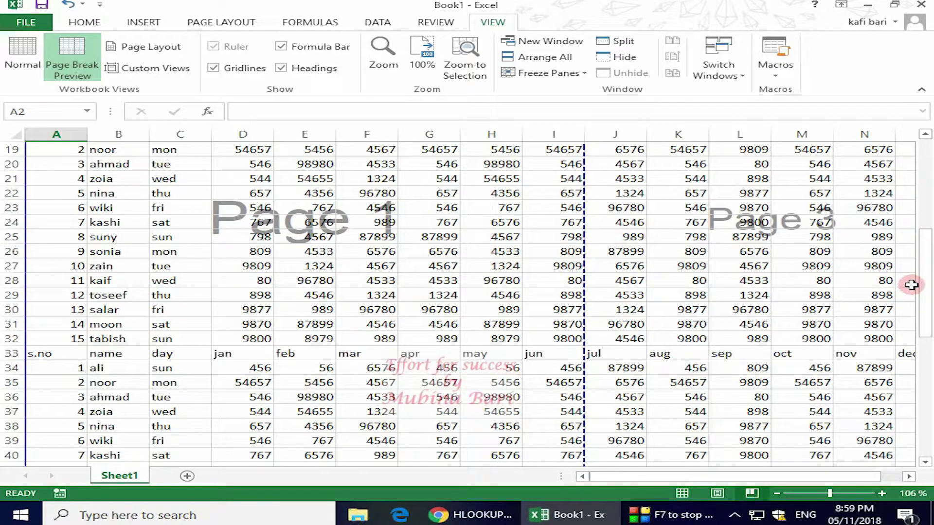
{"action": "scroll", "coordinate": [911, 285], "scroll_direction": "up", "scroll_amount": 6}
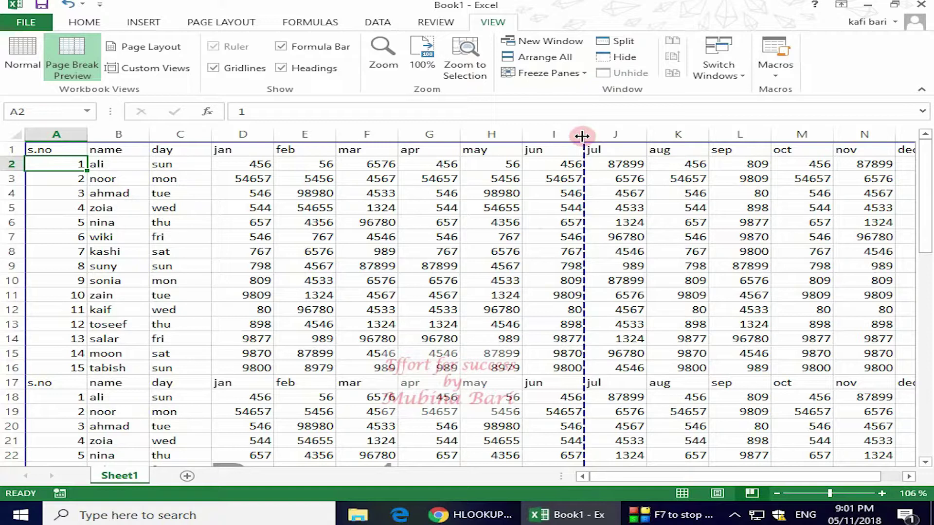
Step: Try resizing beside the page breaks by collapsing columns H and I, widening column K, and moving row 47's lower boundary up
{"action": "left_click_drag", "start_coordinate": [582, 135], "coordinate": [460, 159]}
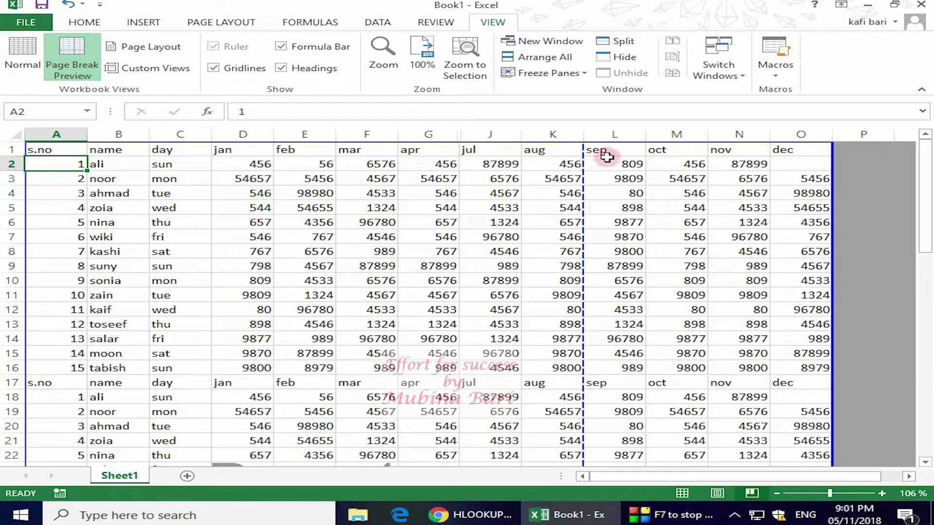
{"action": "left_click_drag", "start_coordinate": [586, 135], "coordinate": [710, 147]}
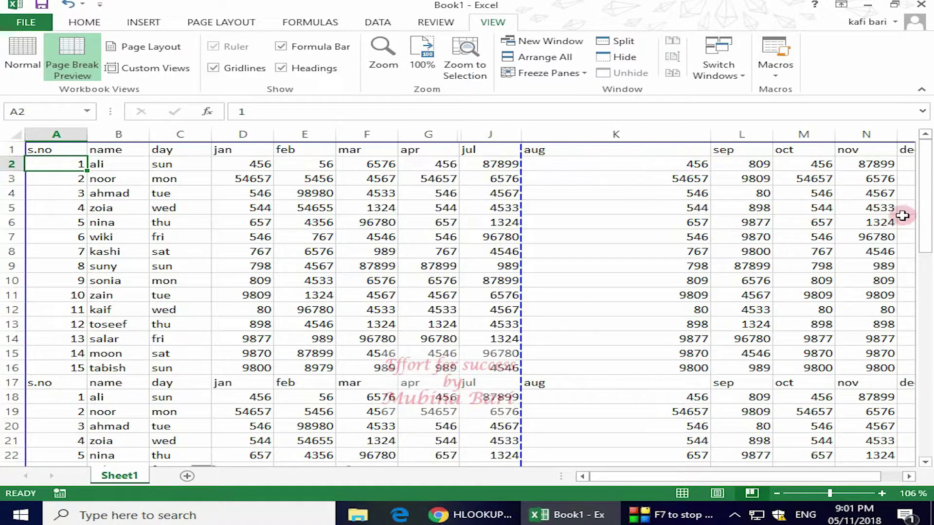
{"action": "scroll", "coordinate": [750, 369], "scroll_direction": "down", "scroll_amount": 12}
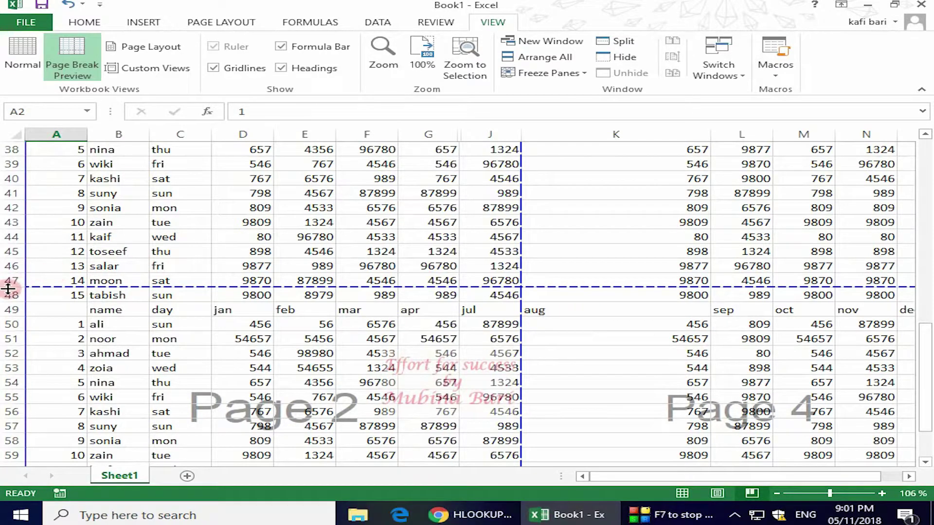
{"action": "left_click_drag", "start_coordinate": [10, 287], "coordinate": [27, 249]}
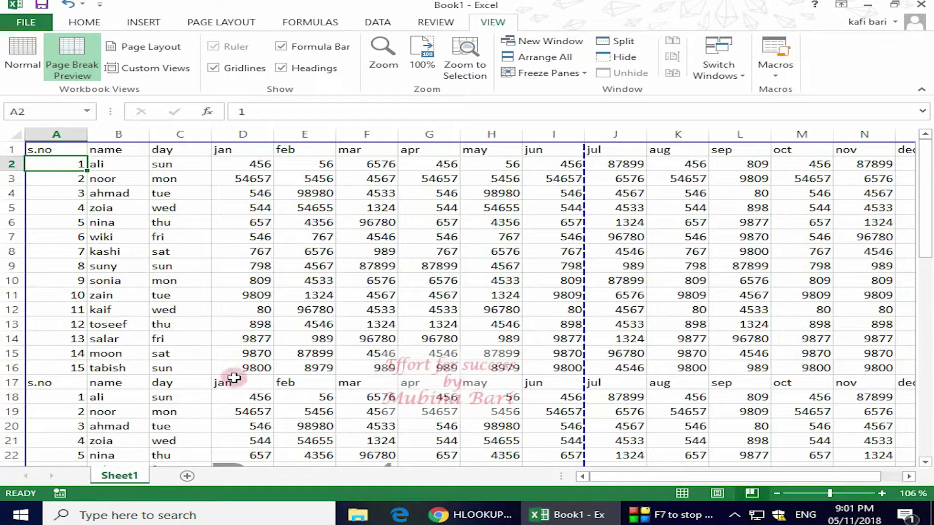
Step: Return the worksheet from Page Break Preview to Normal view
{"action": "left_click", "coordinate": [23, 56]}
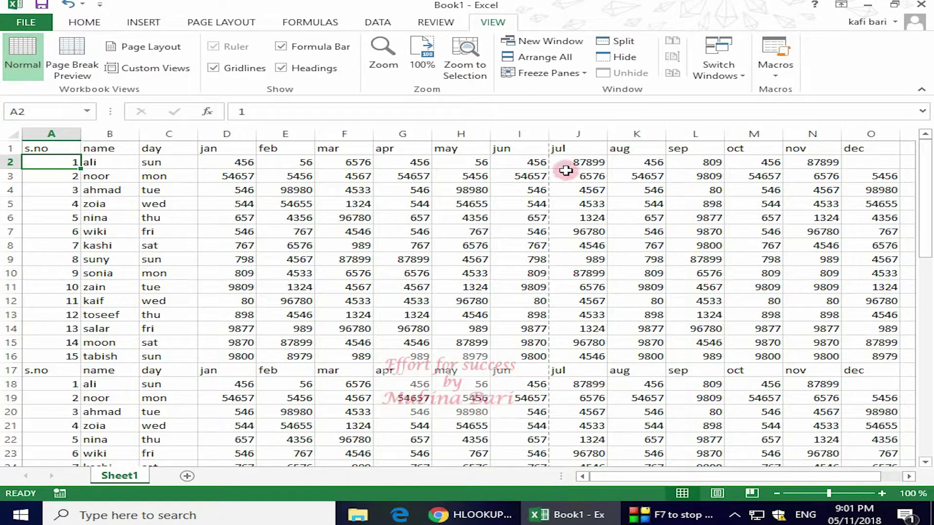
{"action": "left_click_drag", "start_coordinate": [924, 245], "coordinate": [923, 214]}
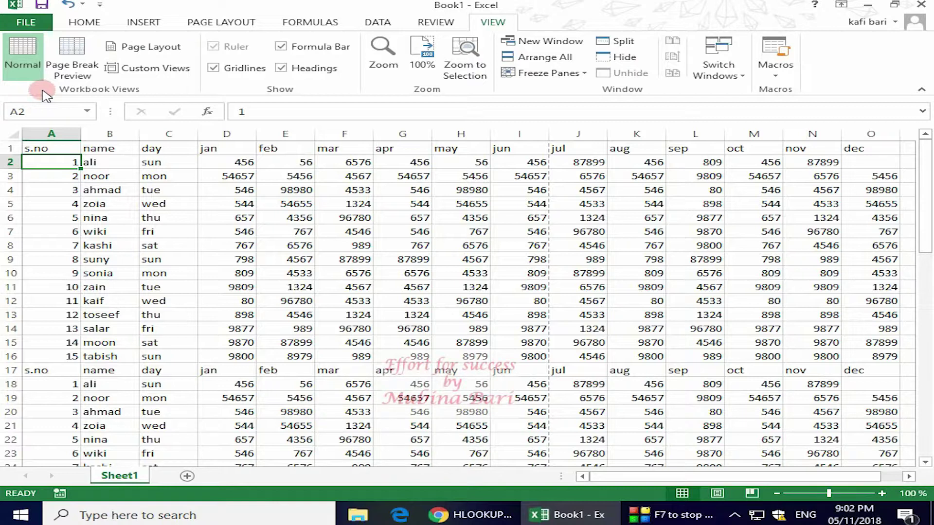
Step: Show the worksheet in Page Layout view and look across its side-by-side pages
{"action": "left_click", "coordinate": [155, 49]}
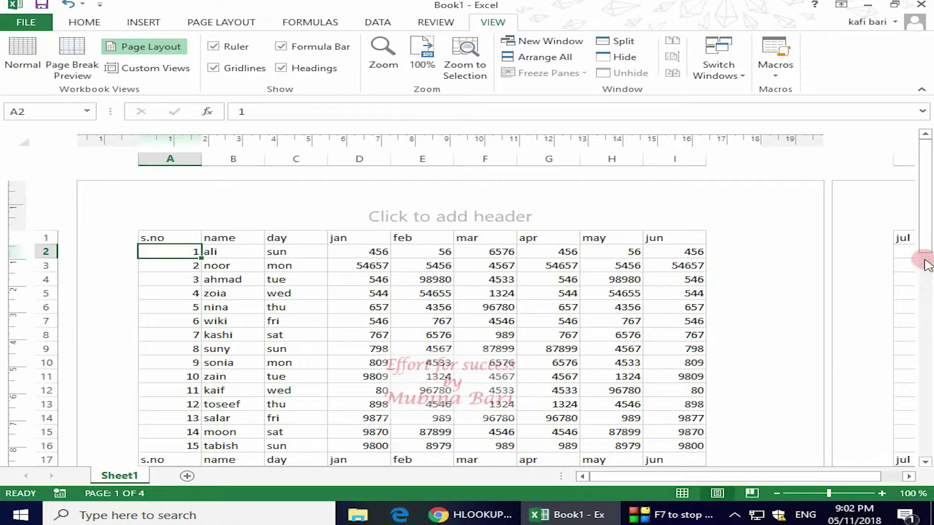
{"action": "left_click_drag", "start_coordinate": [928, 248], "coordinate": [927, 228]}
{"action": "left_click_drag", "start_coordinate": [713, 477], "coordinate": [903, 479]}
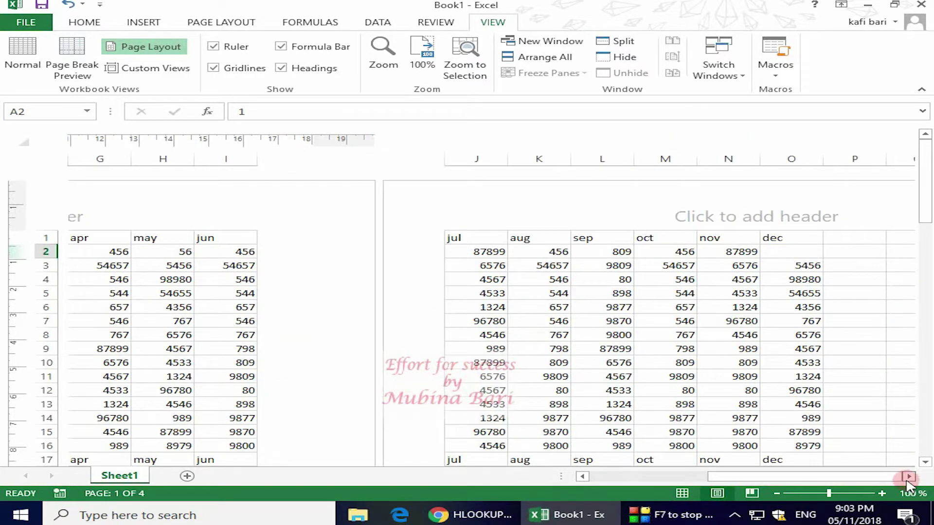
{"action": "left_click_drag", "start_coordinate": [827, 478], "coordinate": [717, 488]}
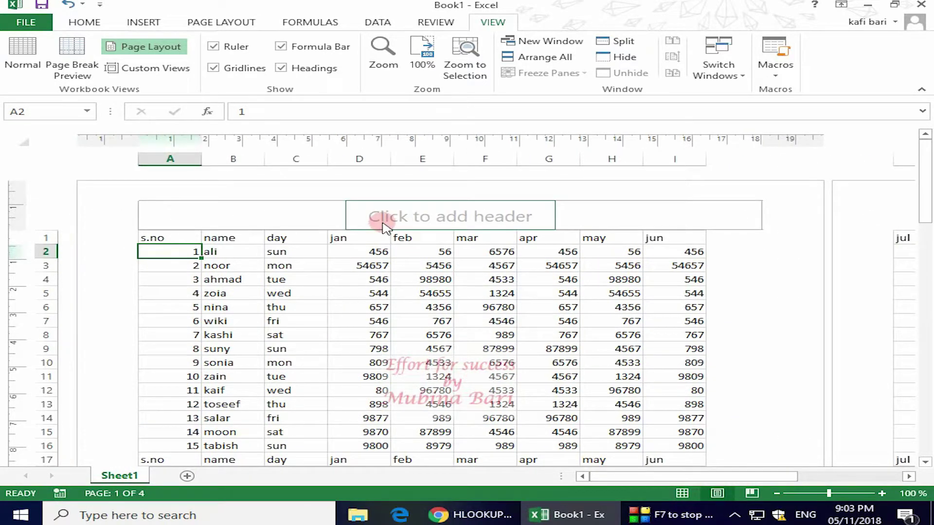
Step: Add the text "my data" to the centre section of the page header
{"action": "left_click", "coordinate": [440, 217]}
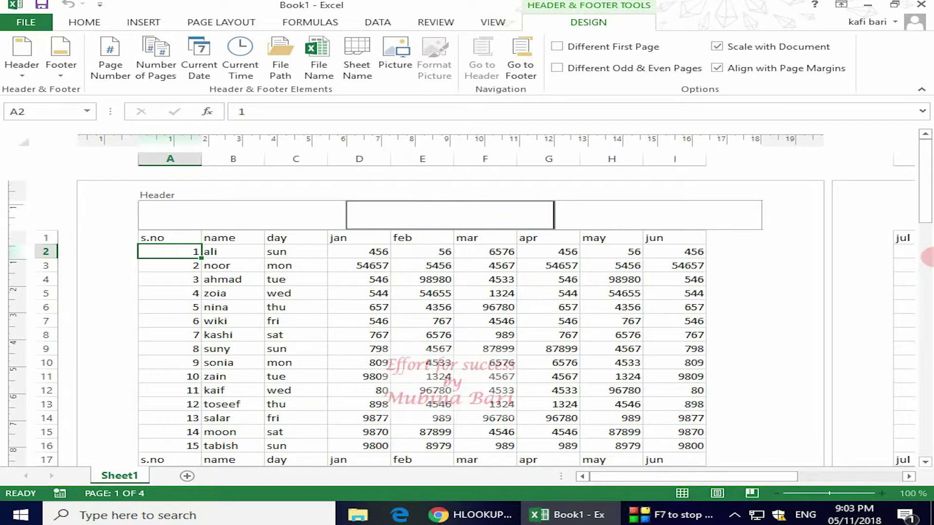
{"action": "type", "text": "my data"}
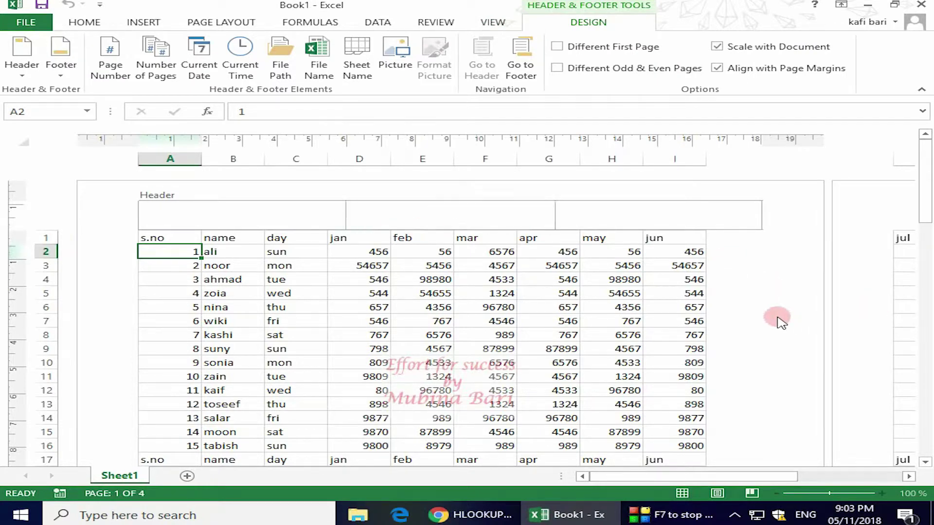
{"action": "left_click", "coordinate": [776, 316]}
Step: Examine the header and footer areas across the worksheet's pages in Page Layout view
{"action": "left_click_drag", "start_coordinate": [926, 209], "coordinate": [927, 419]}
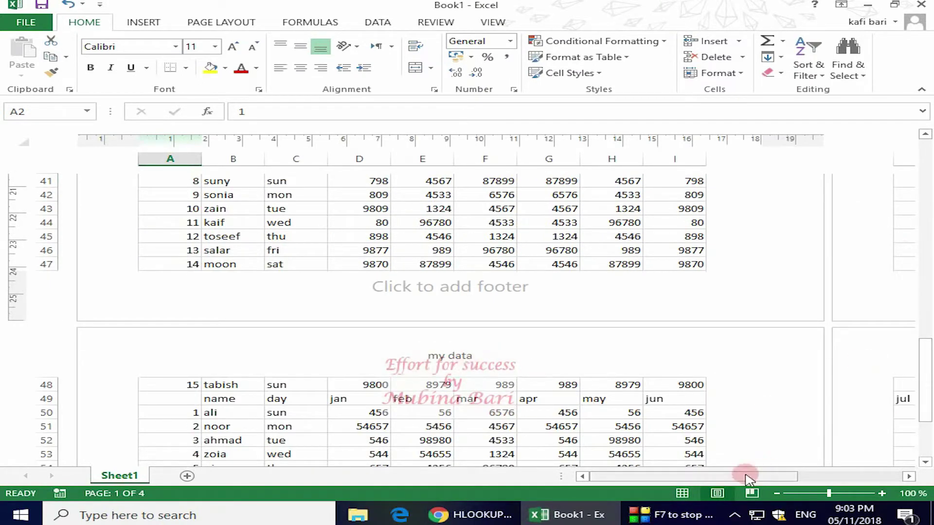
{"action": "left_click_drag", "start_coordinate": [737, 481], "coordinate": [871, 489]}
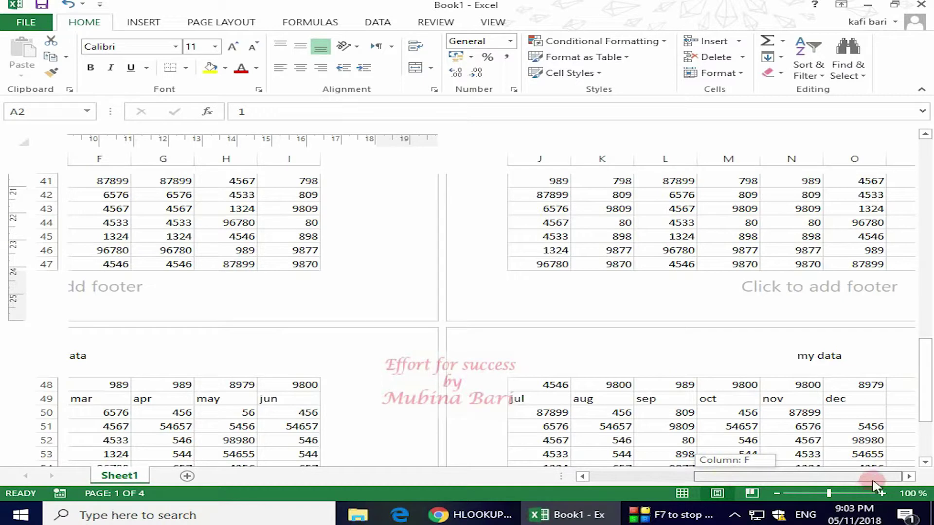
{"action": "mouse_move", "coordinate": [925, 379]}
{"action": "left_mouse_down"}
{"action": "mouse_move", "coordinate": [927, 154]}
{"action": "mouse_move", "coordinate": [927, 367]}
{"action": "left_mouse_up"}
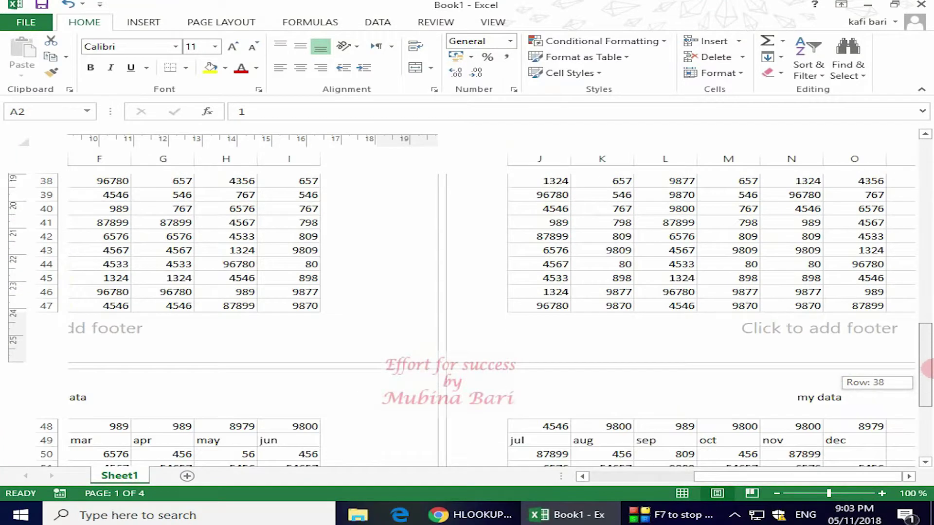
{"action": "left_click", "coordinate": [101, 335]}
{"action": "left_click_drag", "start_coordinate": [772, 481], "coordinate": [703, 481]}
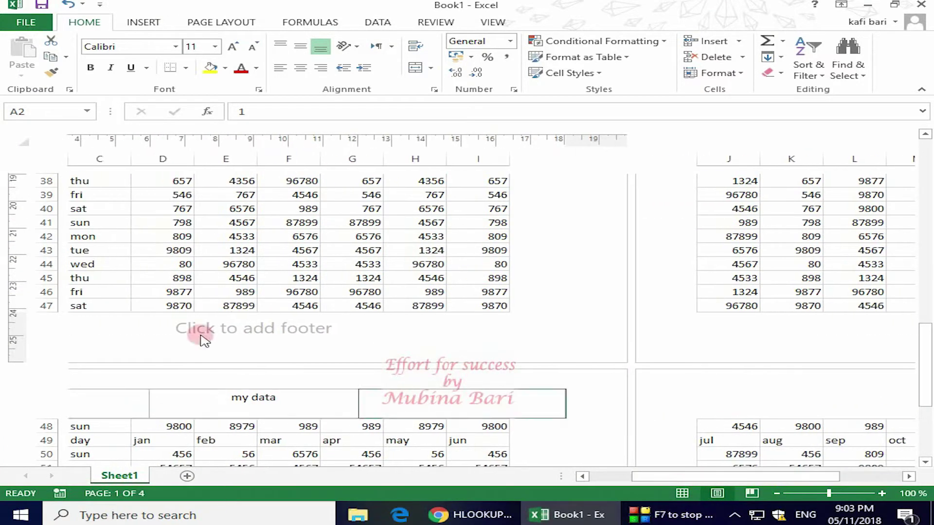
{"action": "left_click", "coordinate": [800, 343]}
{"action": "left_click_drag", "start_coordinate": [928, 380], "coordinate": [927, 128]}
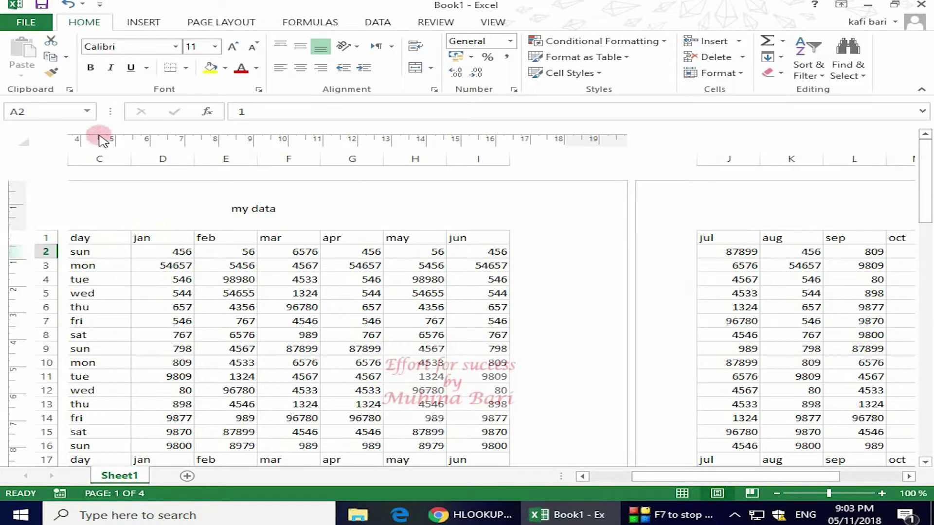
Step: Leave Page Layout view and show the worksheet in Normal view again
{"action": "left_click", "coordinate": [200, 210]}
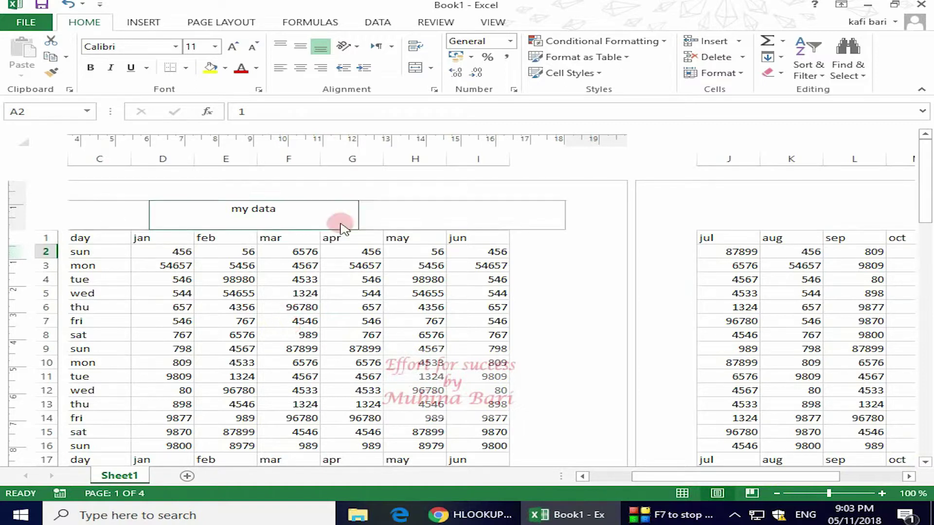
{"action": "left_click", "coordinate": [443, 25]}
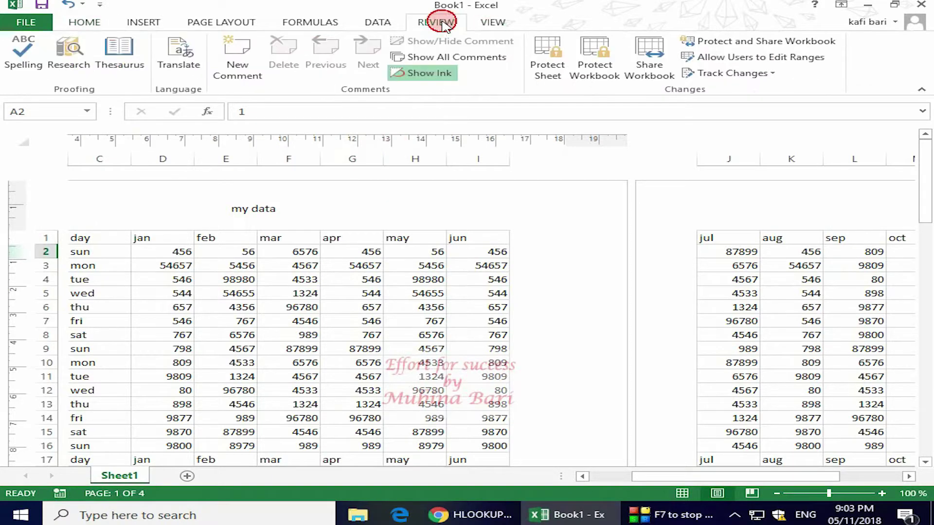
{"action": "left_click", "coordinate": [494, 22]}
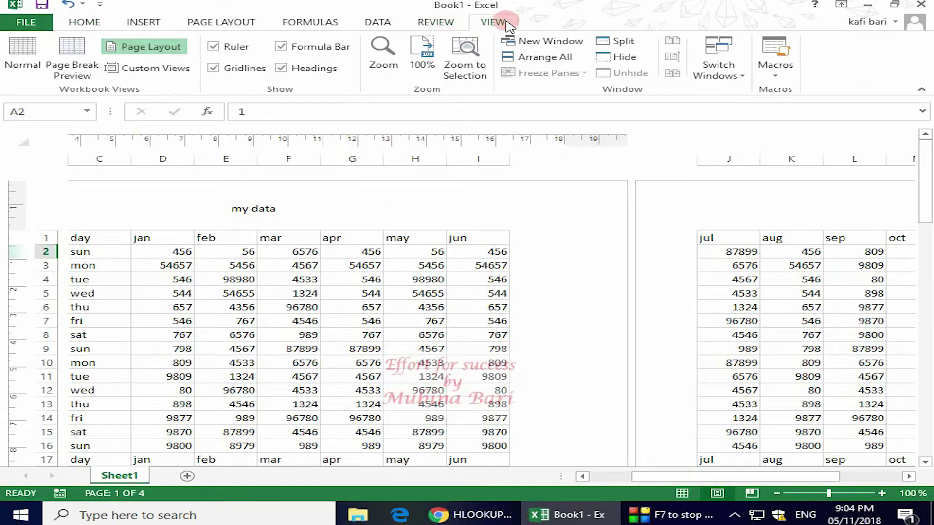
{"action": "left_click", "coordinate": [23, 54]}
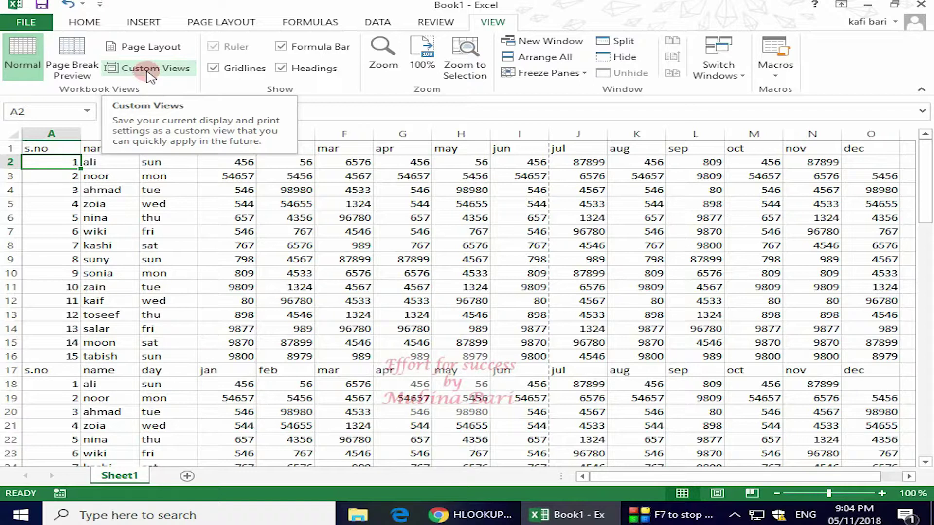
Step: Select cells J34:O48 and save a custom view named "tabale 1" with print settings and hidden rows, columns and filter settings included
{"action": "left_click", "coordinate": [148, 73]}
{"action": "left_click_drag", "start_coordinate": [924, 203], "coordinate": [927, 351]}
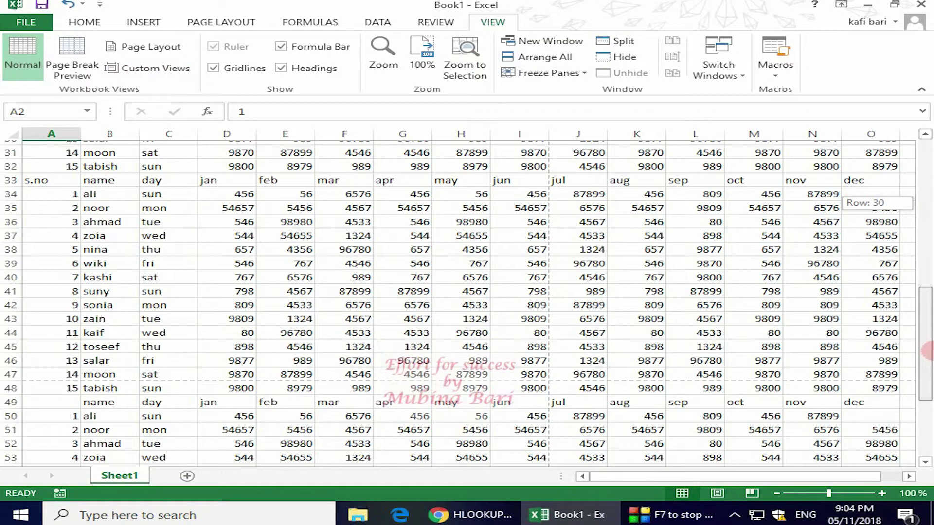
{"action": "left_click_drag", "start_coordinate": [577, 190], "coordinate": [589, 246]}
{"action": "left_click_drag", "start_coordinate": [623, 274], "coordinate": [860, 378]}
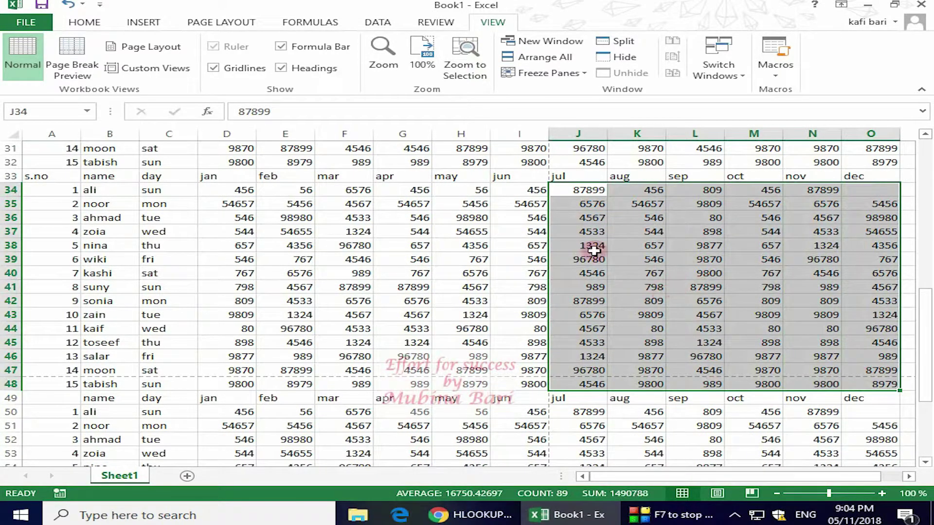
{"action": "left_click", "coordinate": [156, 68]}
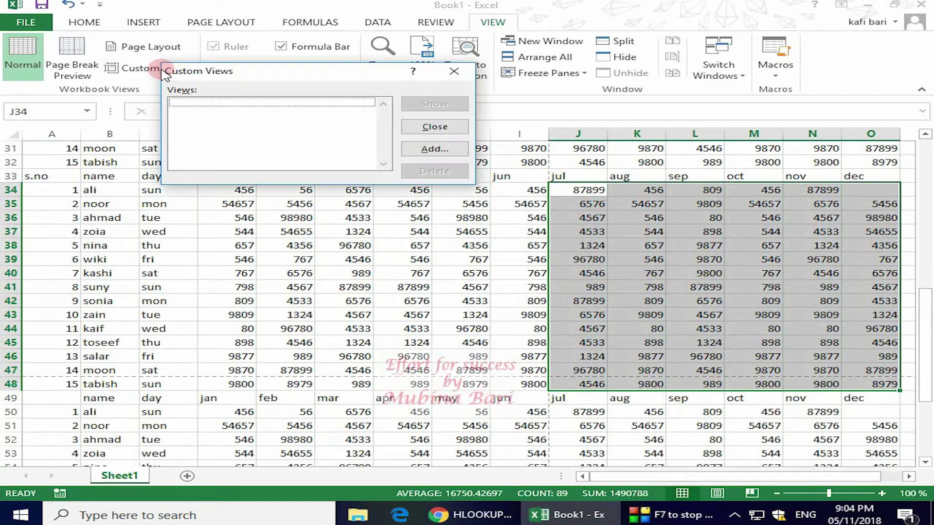
{"action": "left_click", "coordinate": [435, 150]}
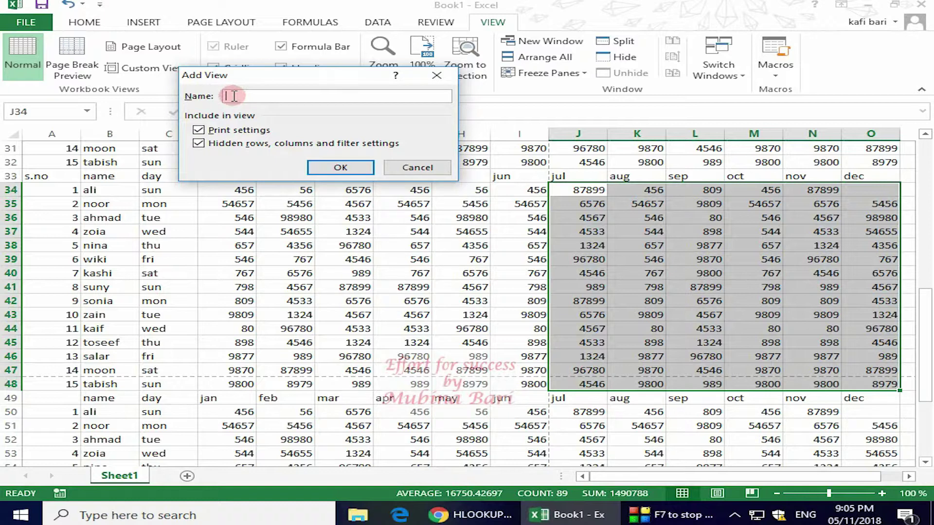
{"action": "type", "text": "tabale 1"}
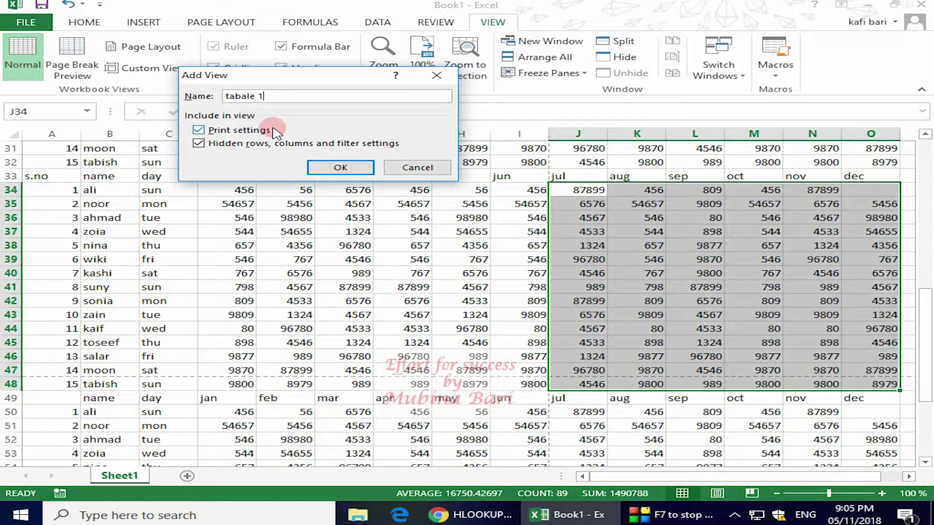
{"action": "left_click", "coordinate": [332, 167]}
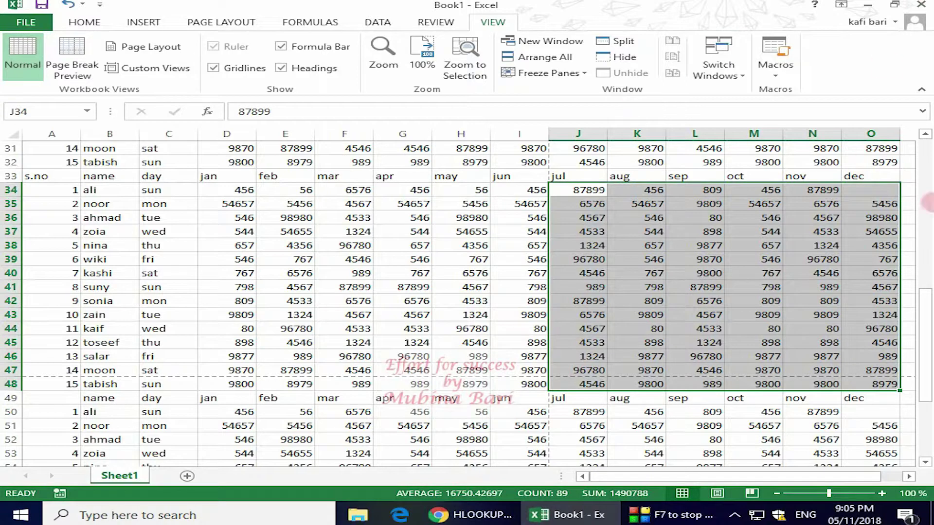
Step: Select cells B2:G17 and save a custom view named "table 2" with print settings and hidden rows, columns and filter settings included
{"action": "left_click_drag", "start_coordinate": [926, 348], "coordinate": [924, 168]}
{"action": "mouse_move", "coordinate": [85, 163]}
{"action": "left_mouse_down"}
{"action": "mouse_move", "coordinate": [231, 317]}
{"action": "mouse_move", "coordinate": [301, 351]}
{"action": "mouse_move", "coordinate": [421, 374]}
{"action": "left_mouse_up"}
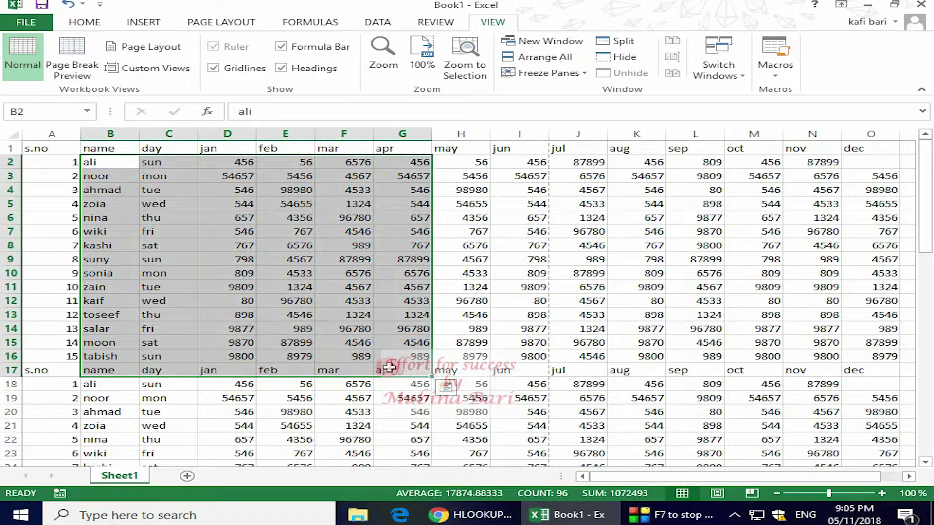
{"action": "left_click", "coordinate": [182, 68]}
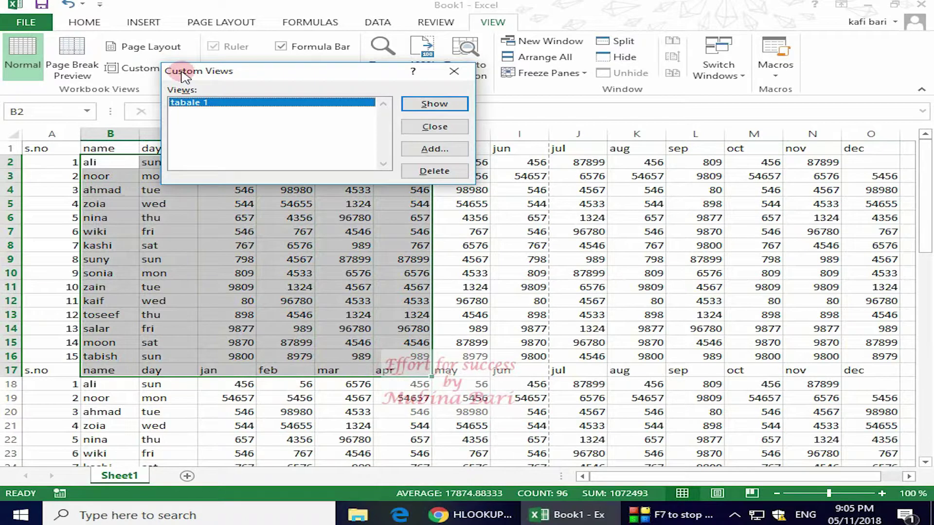
{"action": "left_click", "coordinate": [430, 151]}
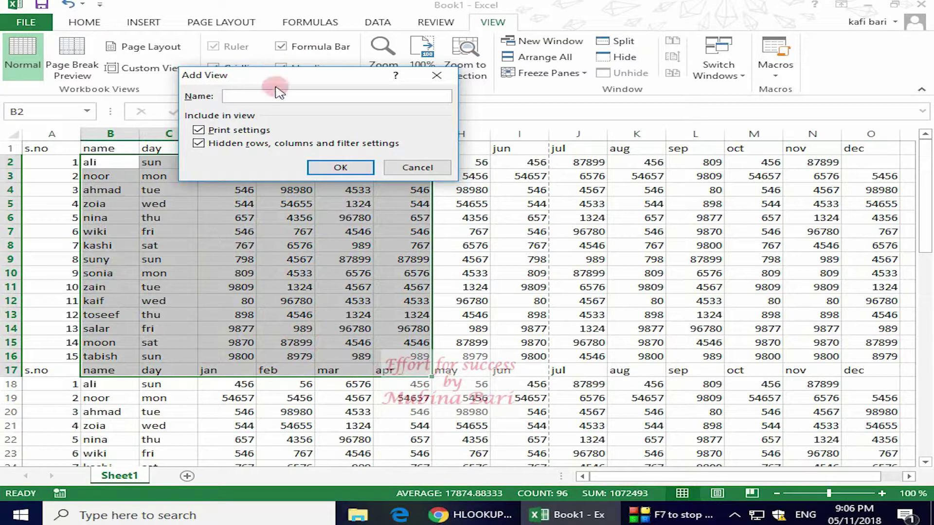
{"action": "type", "text": "table 2"}
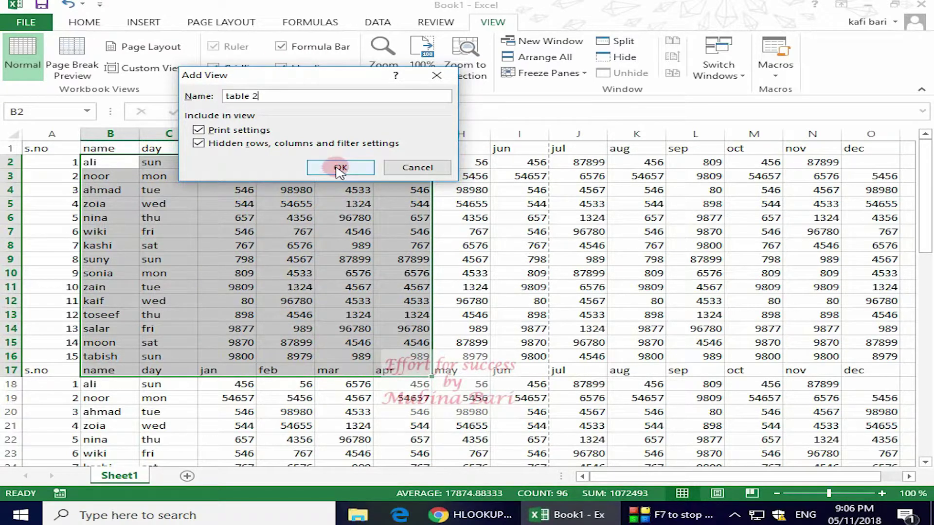
{"action": "left_click", "coordinate": [339, 170]}
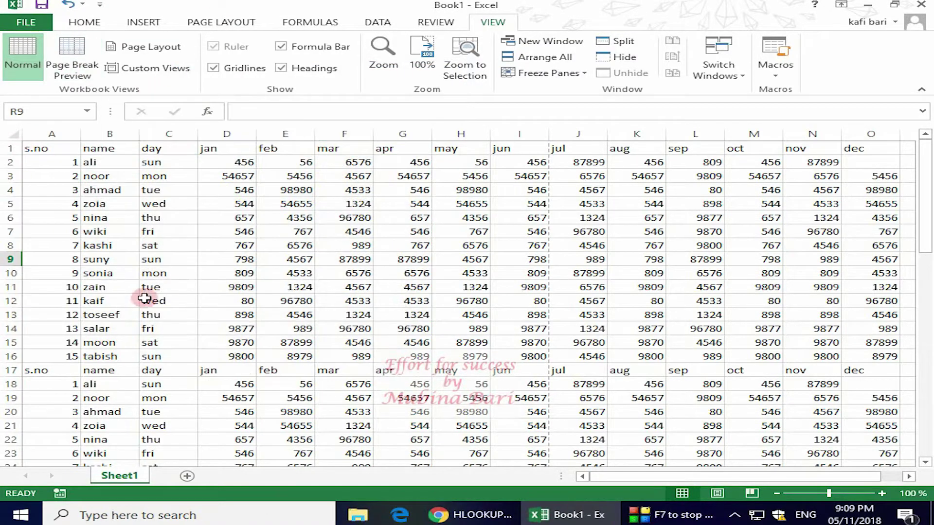
Step: Show the saved custom view "table 2", and switch to the custom view "tabale 1"
{"action": "left_click", "coordinate": [167, 70]}
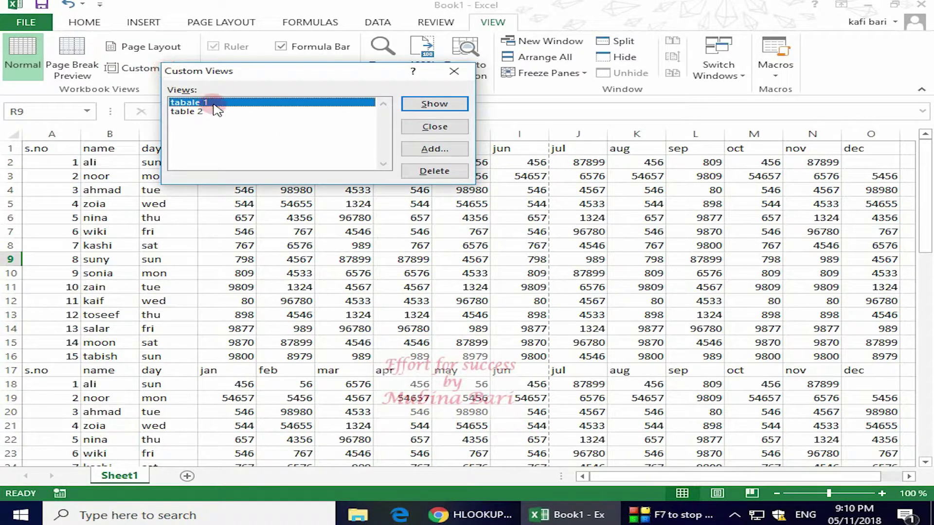
{"action": "left_click", "coordinate": [198, 116]}
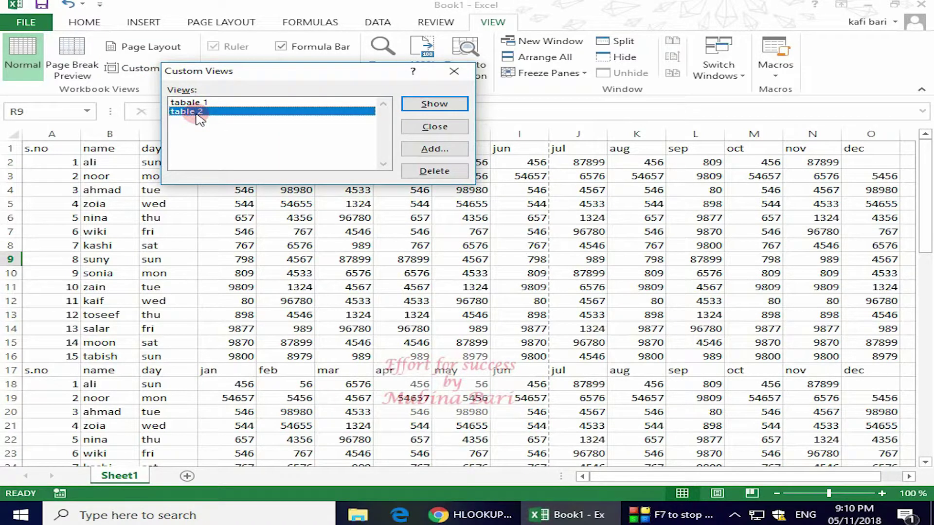
{"action": "left_click", "coordinate": [435, 104]}
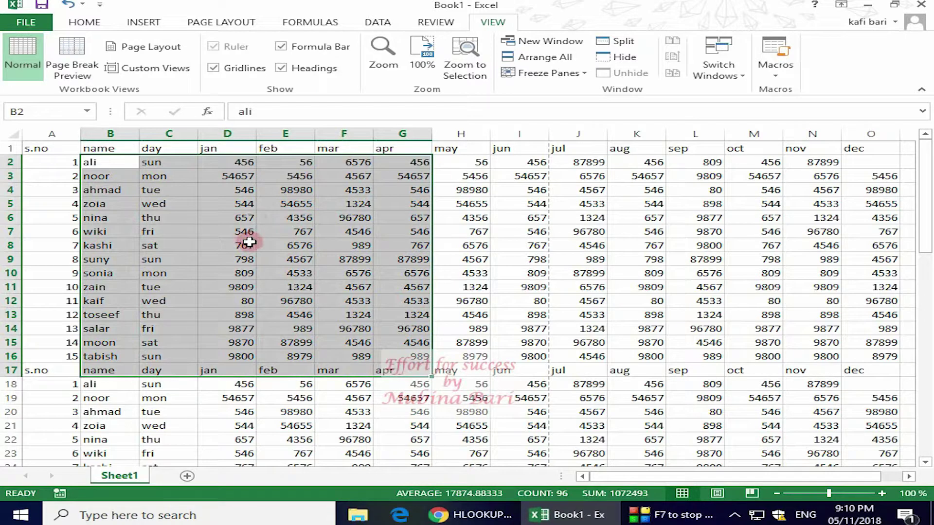
{"action": "left_click", "coordinate": [184, 68]}
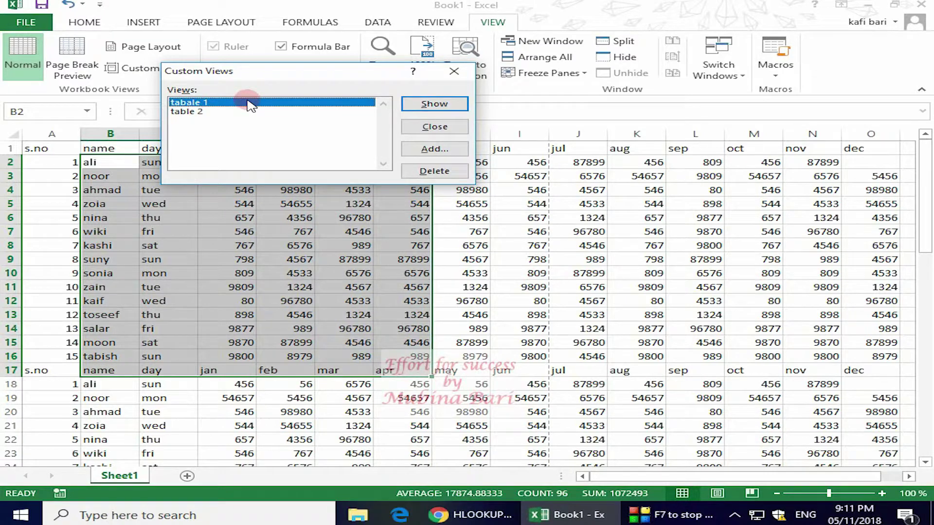
{"action": "left_click", "coordinate": [445, 103]}
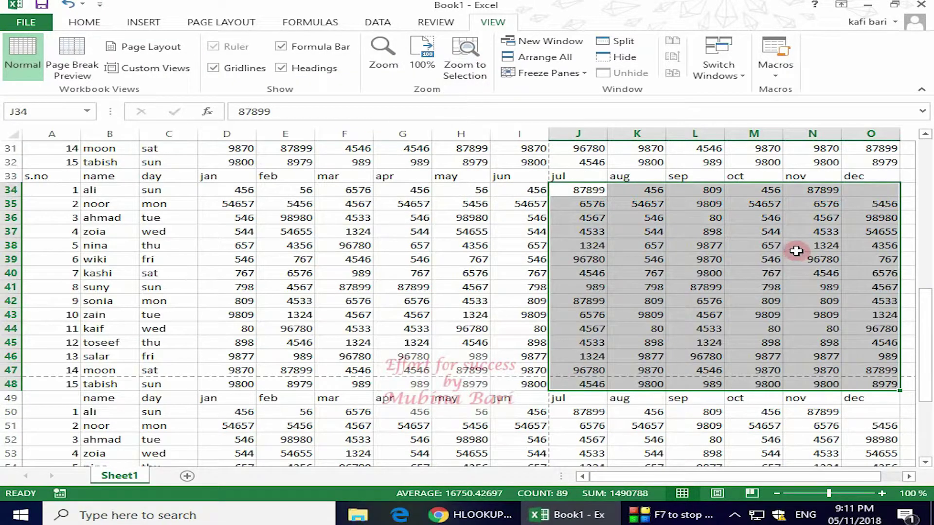
Step: Switch the worksheet back to the saved custom view "table 2"
{"action": "left_click", "coordinate": [154, 68]}
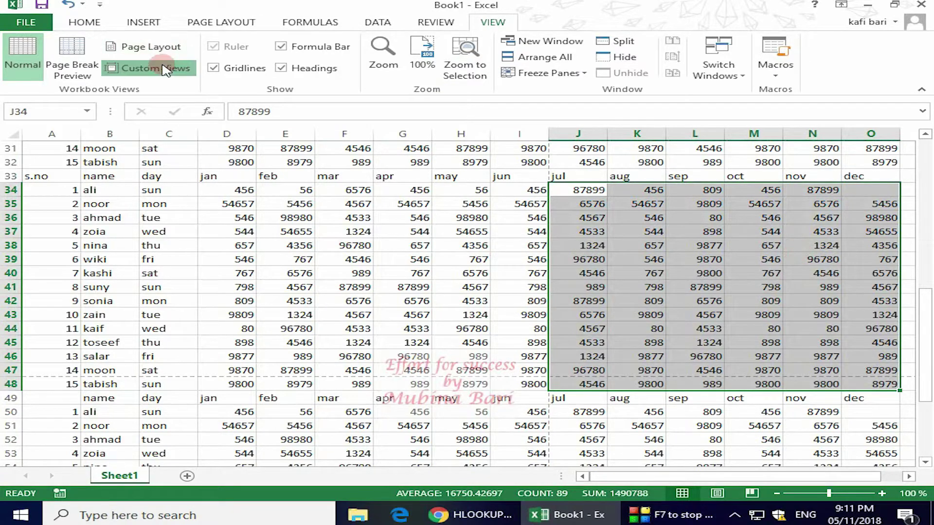
{"action": "left_click", "coordinate": [233, 121]}
{"action": "left_click", "coordinate": [431, 130]}
{"action": "left_click", "coordinate": [433, 104]}
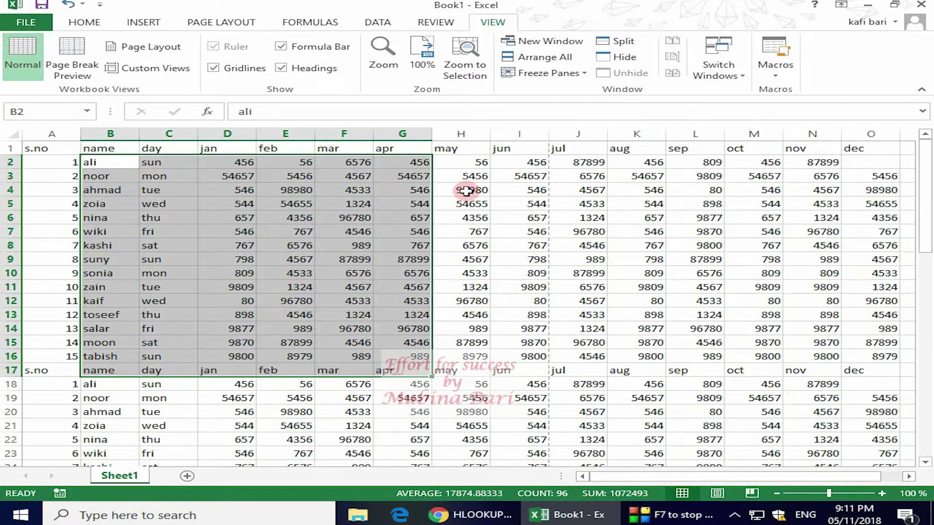
Step: Delete the custom view "table 2" from the workbook's saved views and close the list of custom views
{"action": "left_click", "coordinate": [168, 70]}
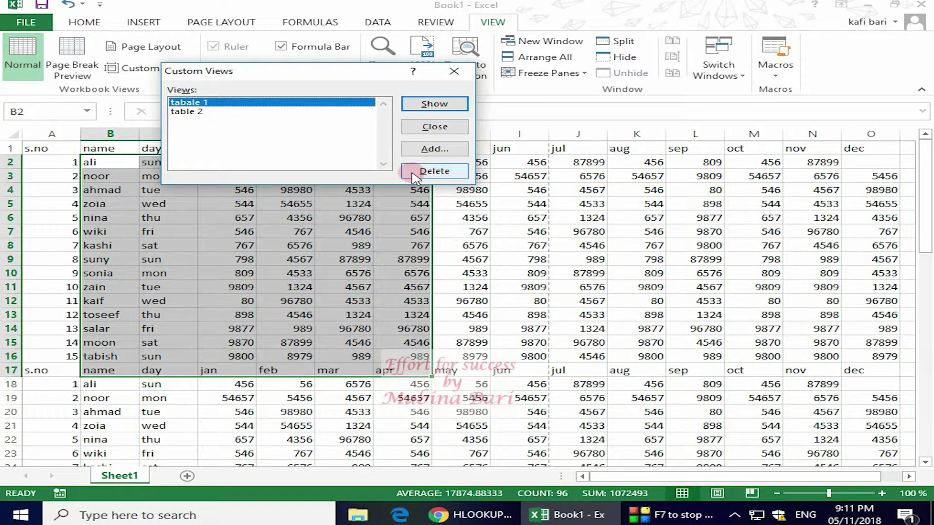
{"action": "left_click", "coordinate": [198, 111]}
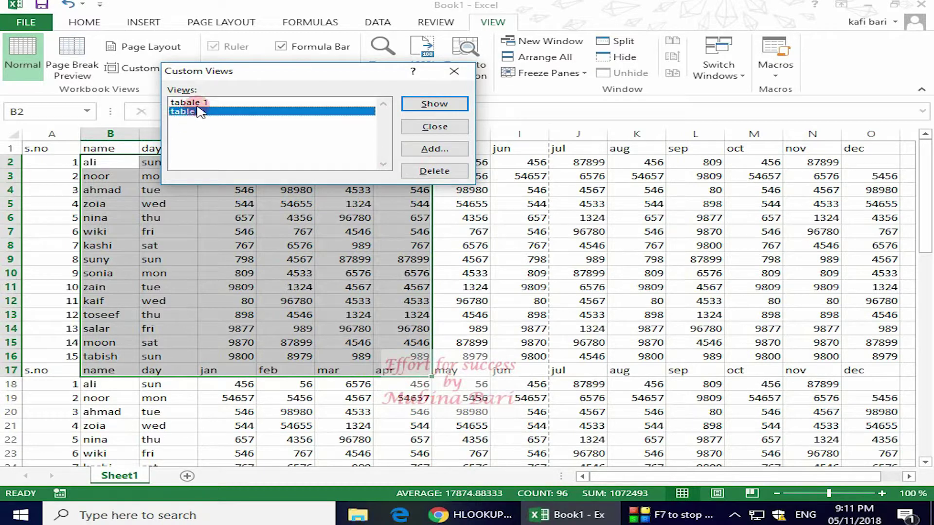
{"action": "left_click", "coordinate": [450, 174]}
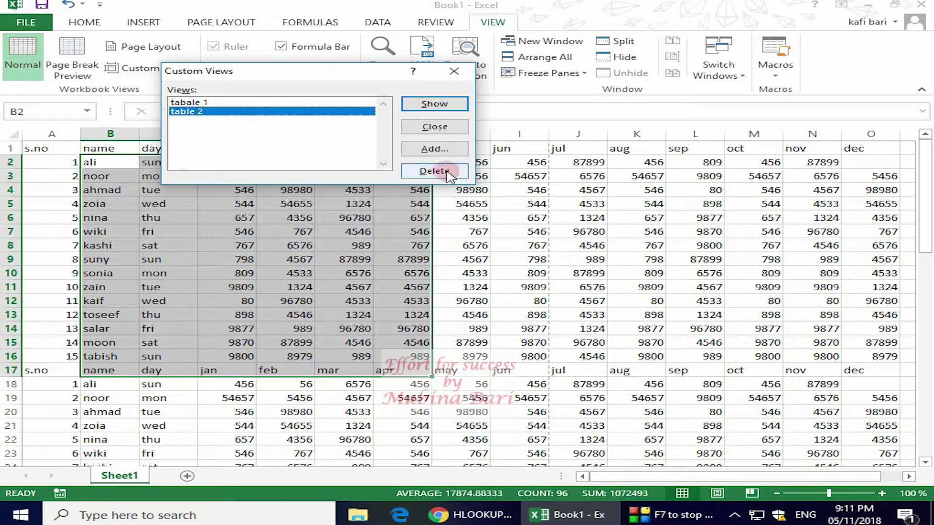
{"action": "left_click", "coordinate": [428, 295]}
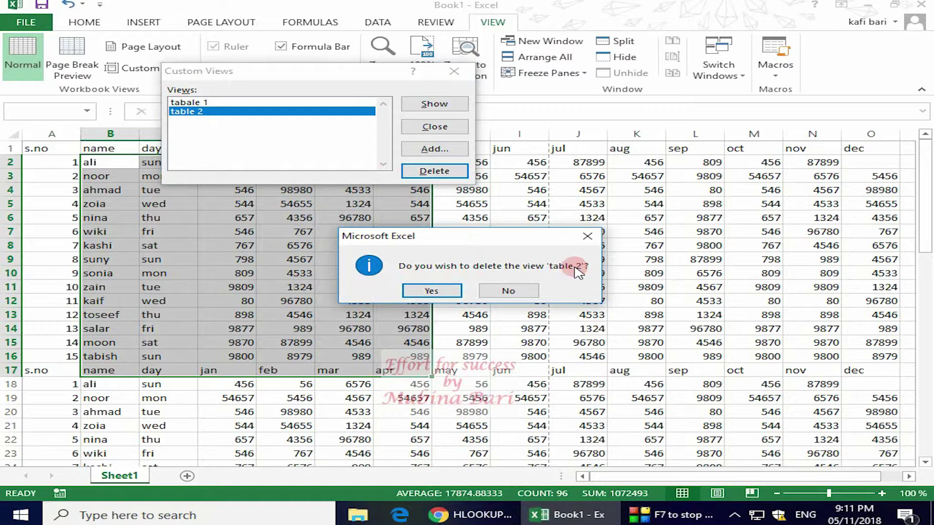
{"action": "left_click", "coordinate": [440, 291]}
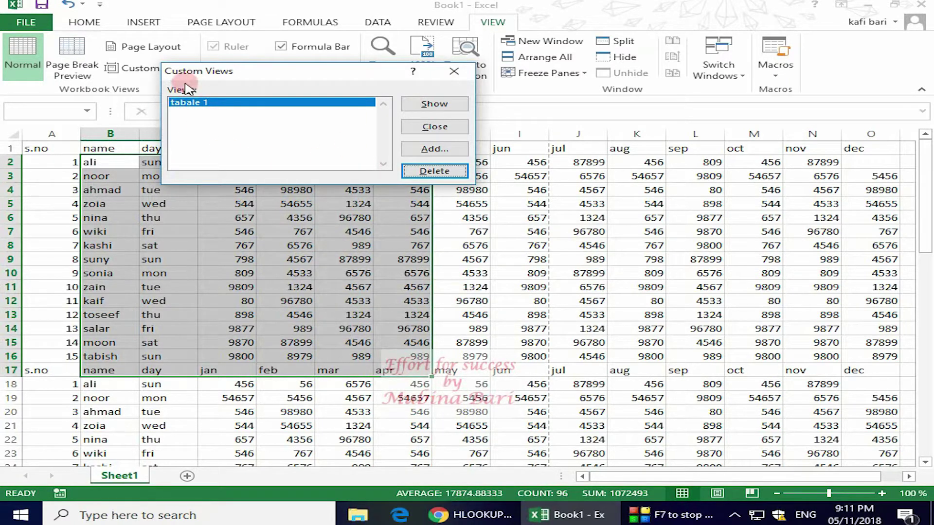
{"action": "left_click", "coordinate": [445, 72]}
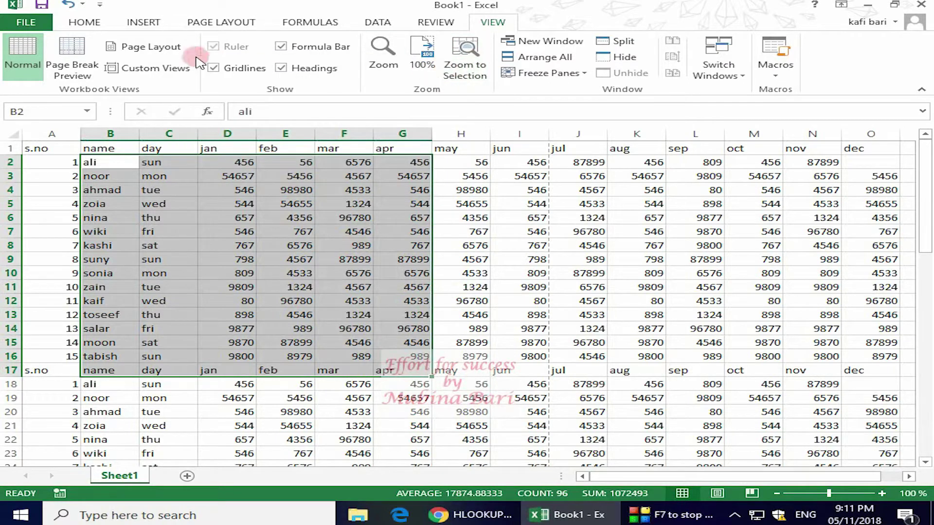